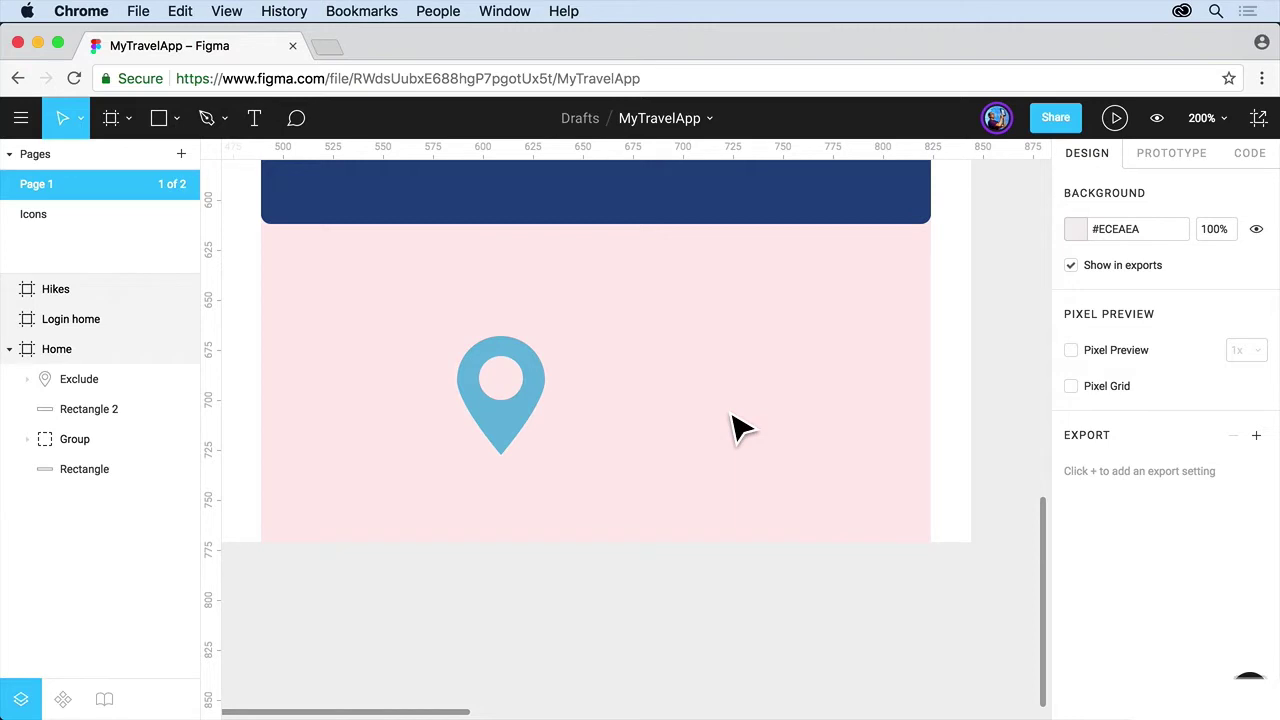
Draw a 54×35 rectangle right of the pin with a 16×16 square on its top edge.
left_click(162, 123)
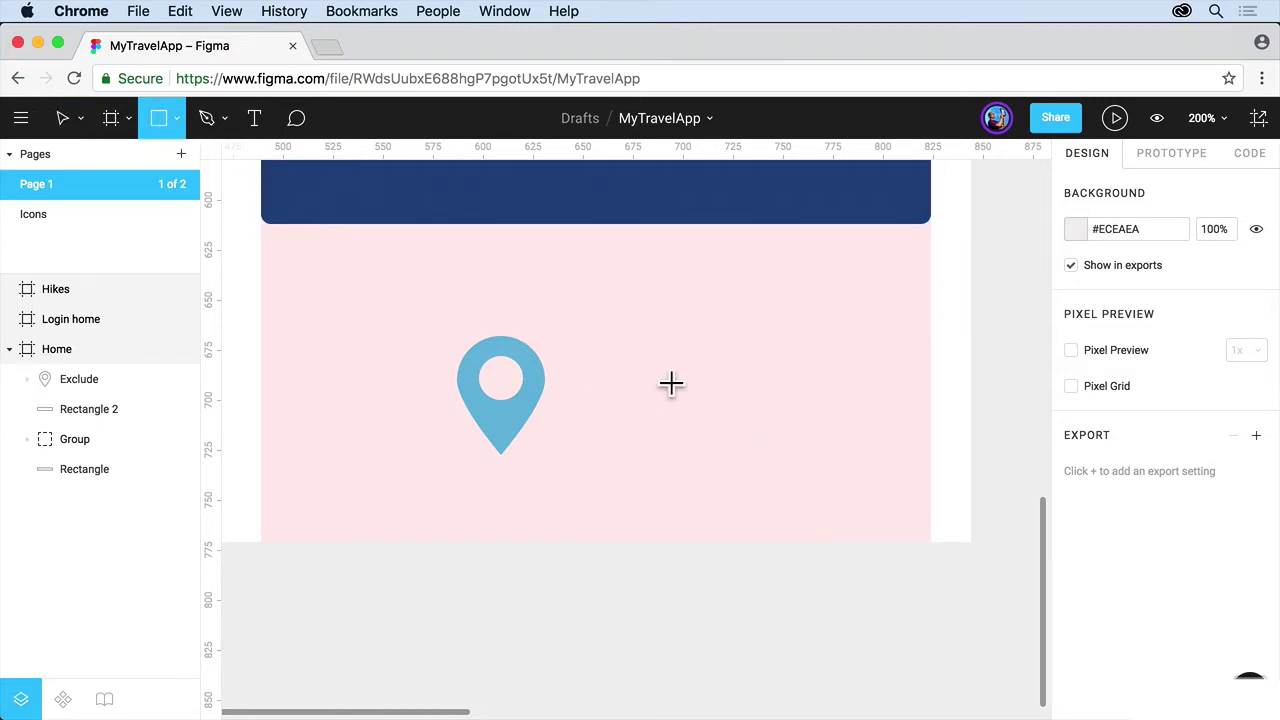
mouse_move(657, 368)
left_mouse_down()
mouse_move(771, 423)
mouse_move(765, 443)
left_mouse_up()
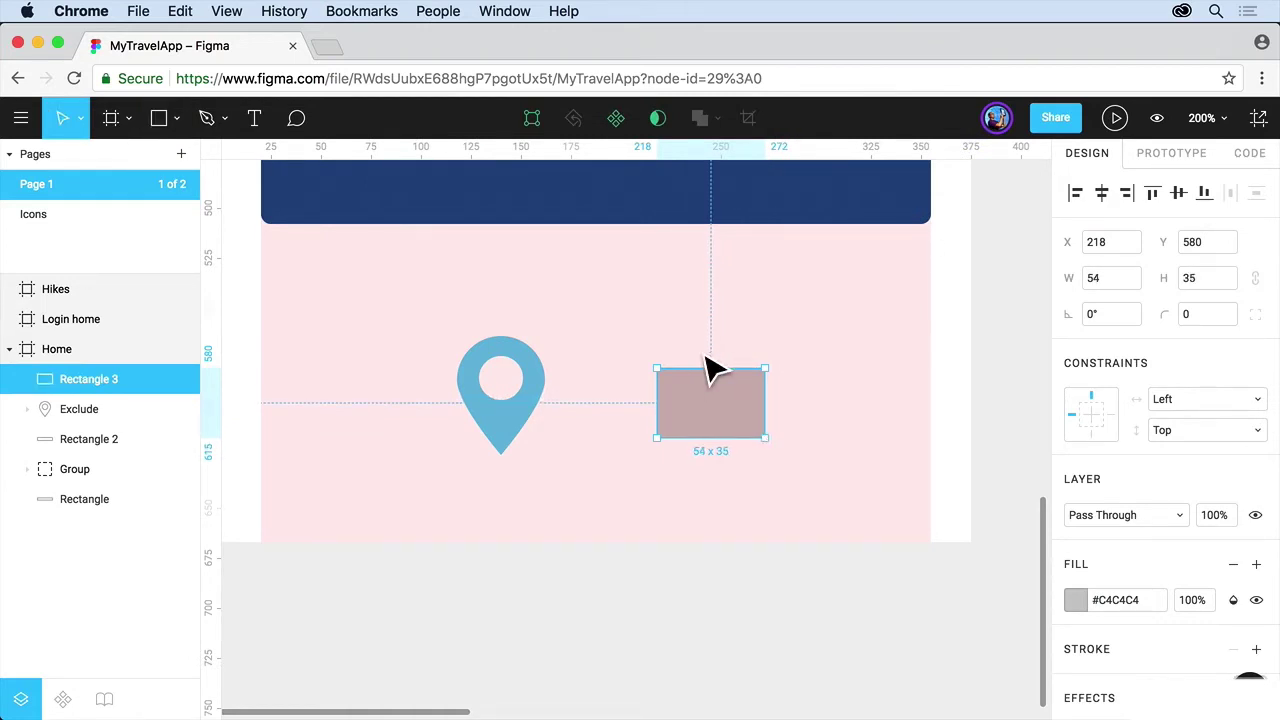
left_click(157, 121)
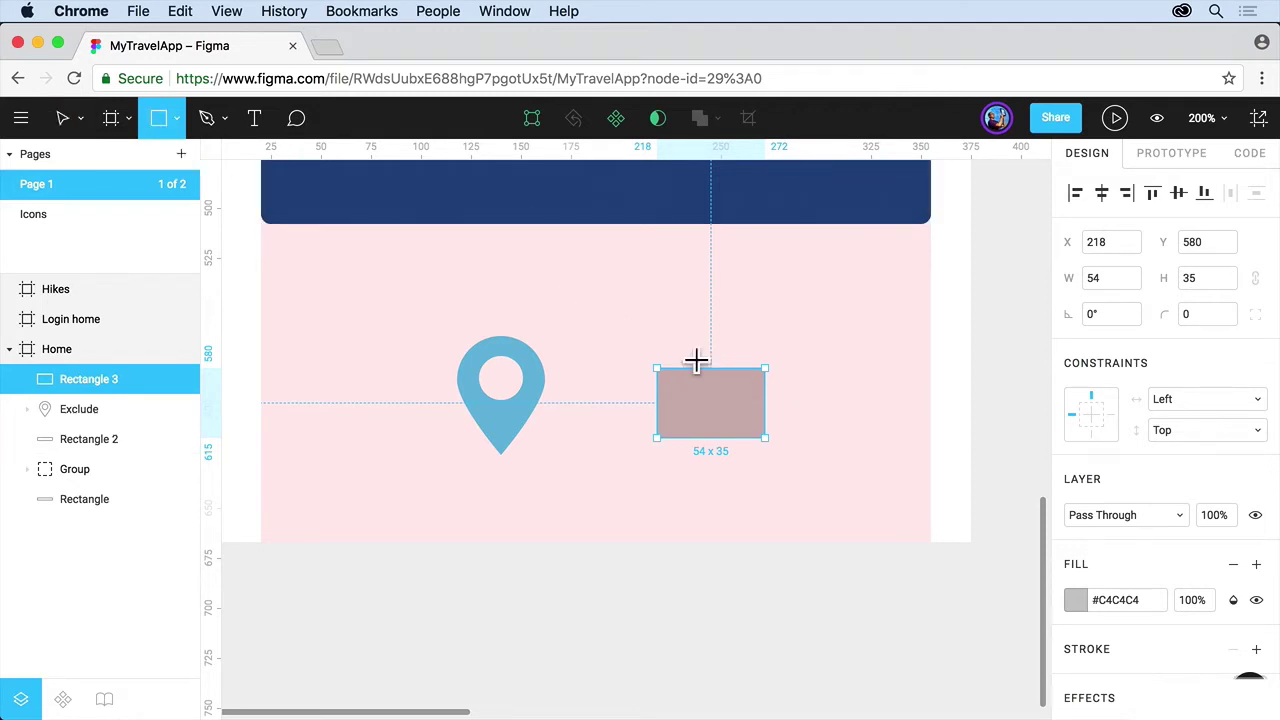
left_click_drag(694, 352, 727, 385)
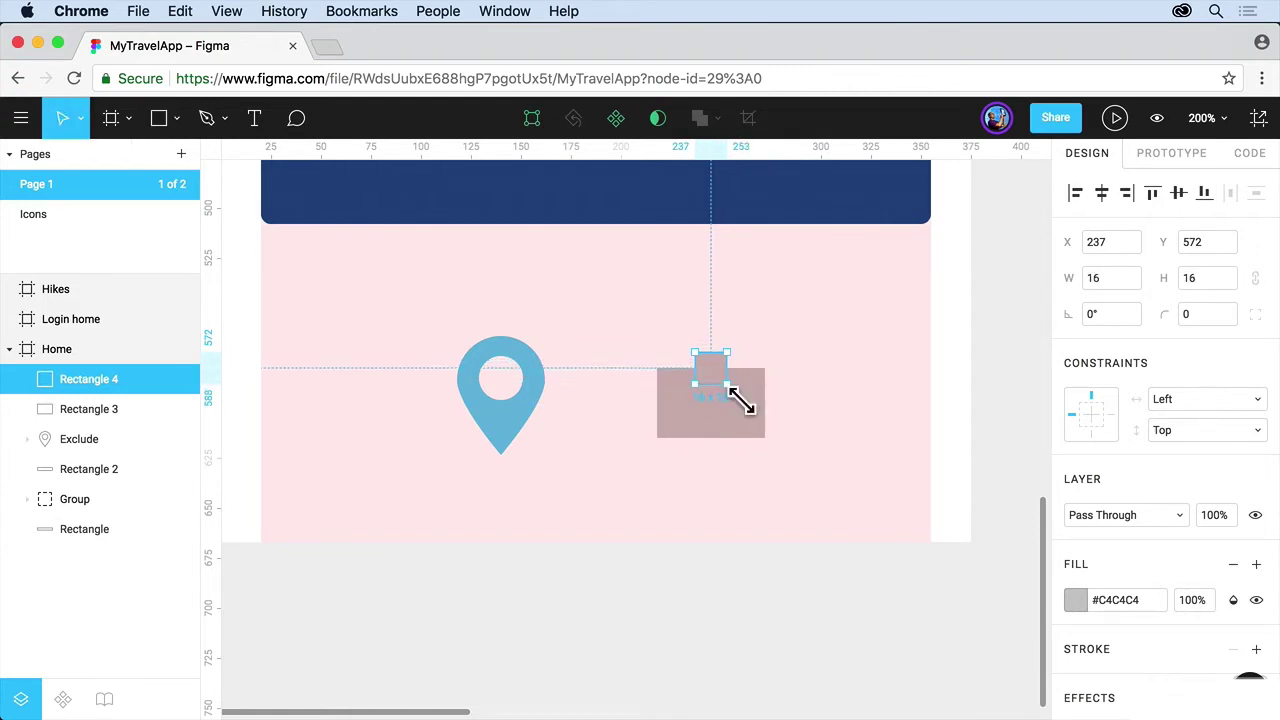
key("plus")
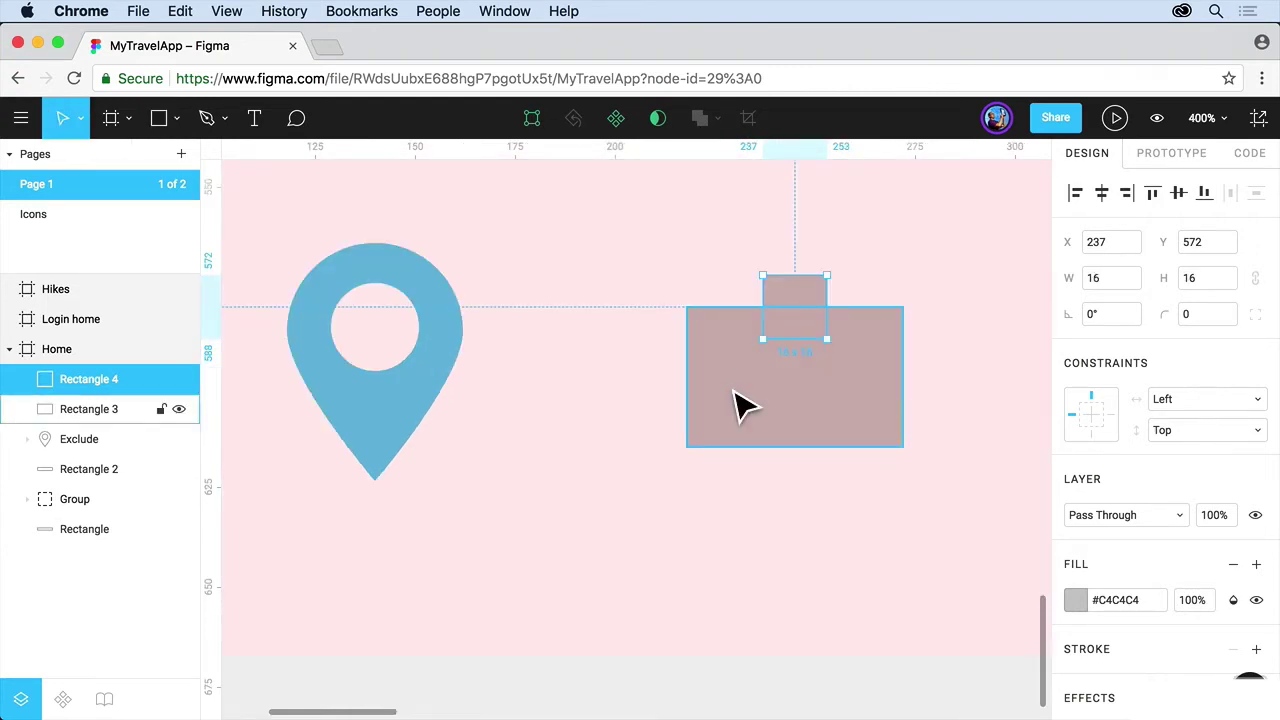
left_click_drag(803, 298, 806, 300)
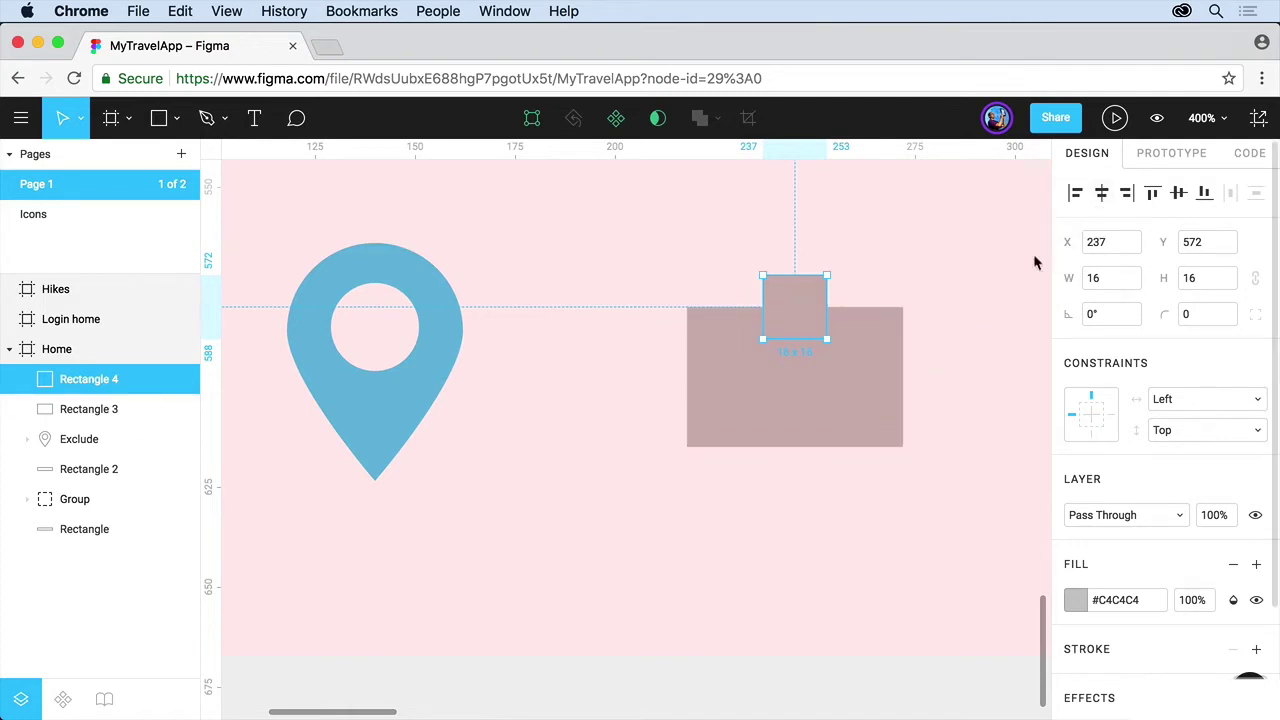
Subtract the 16×16 square from the box body, then shift the notched shape down-left.
left_click(914, 296)
left_click(789, 374)
left_click(766, 400, "shift")
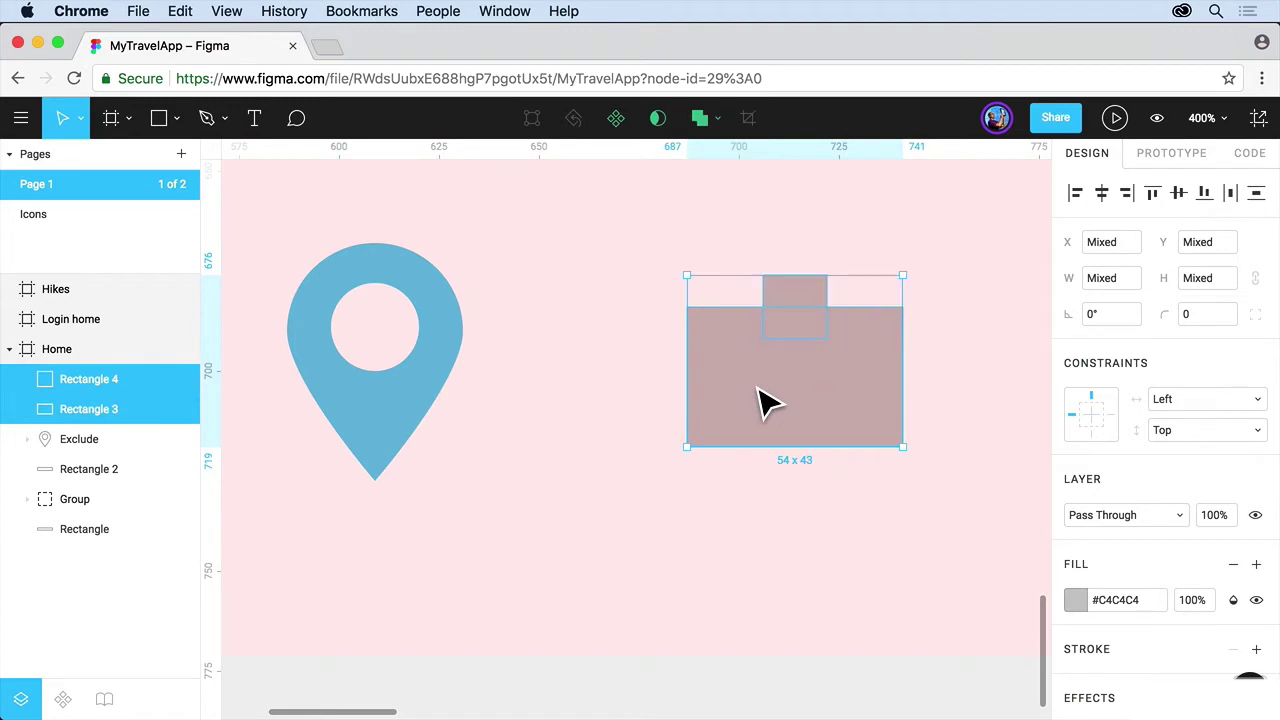
left_click(719, 122)
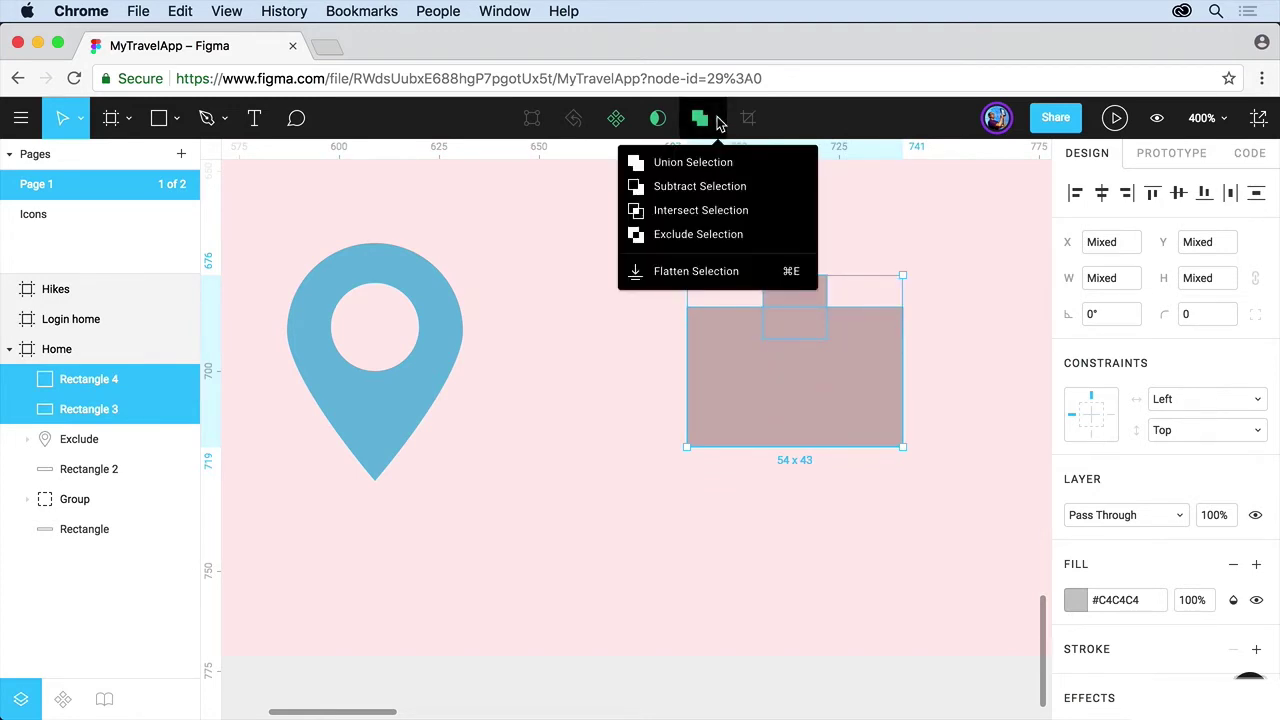
left_click(706, 187)
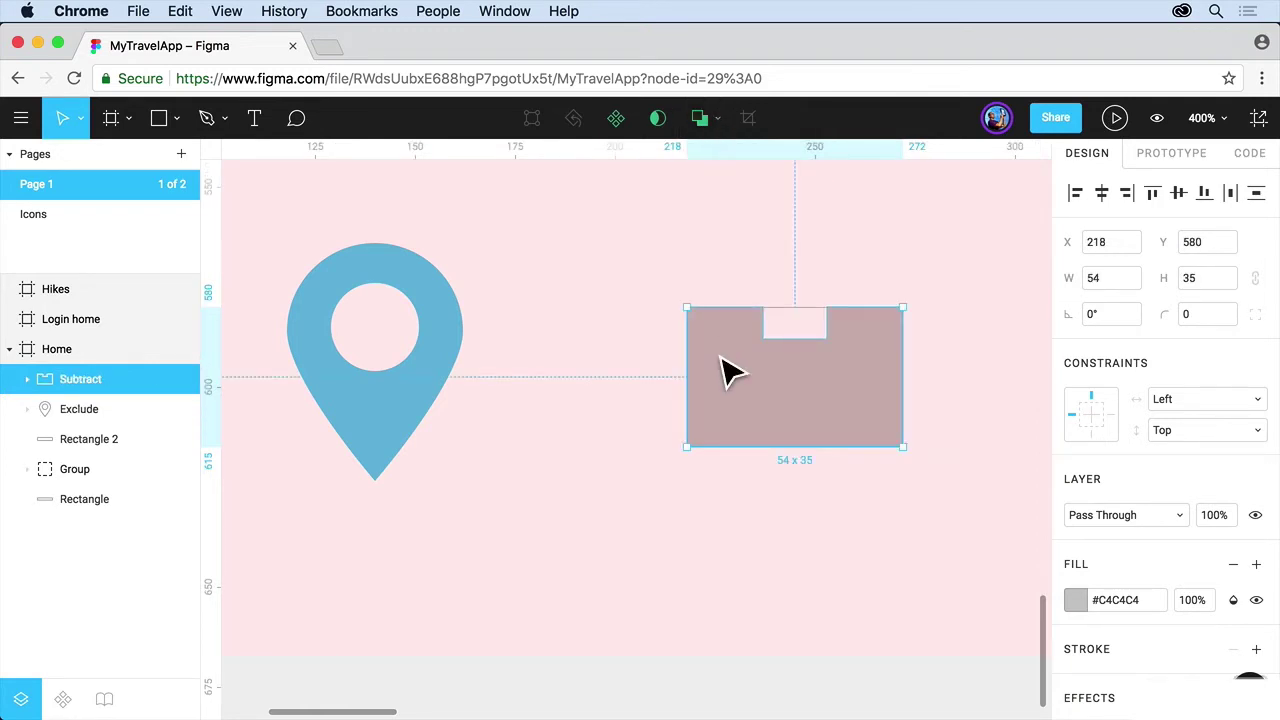
left_click_drag(722, 366, 660, 426)
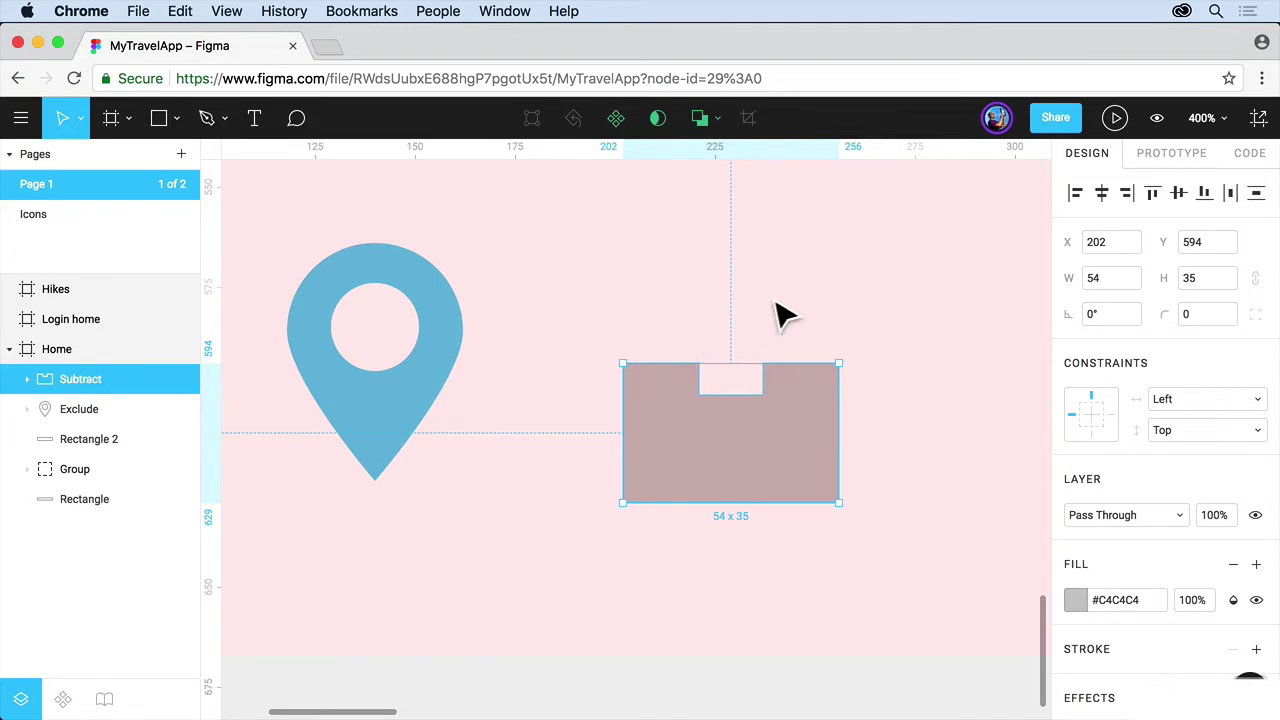
Open Rectangle 3 inside the Subtract shape for vector editing with the Pen tool.
double_click(683, 465)
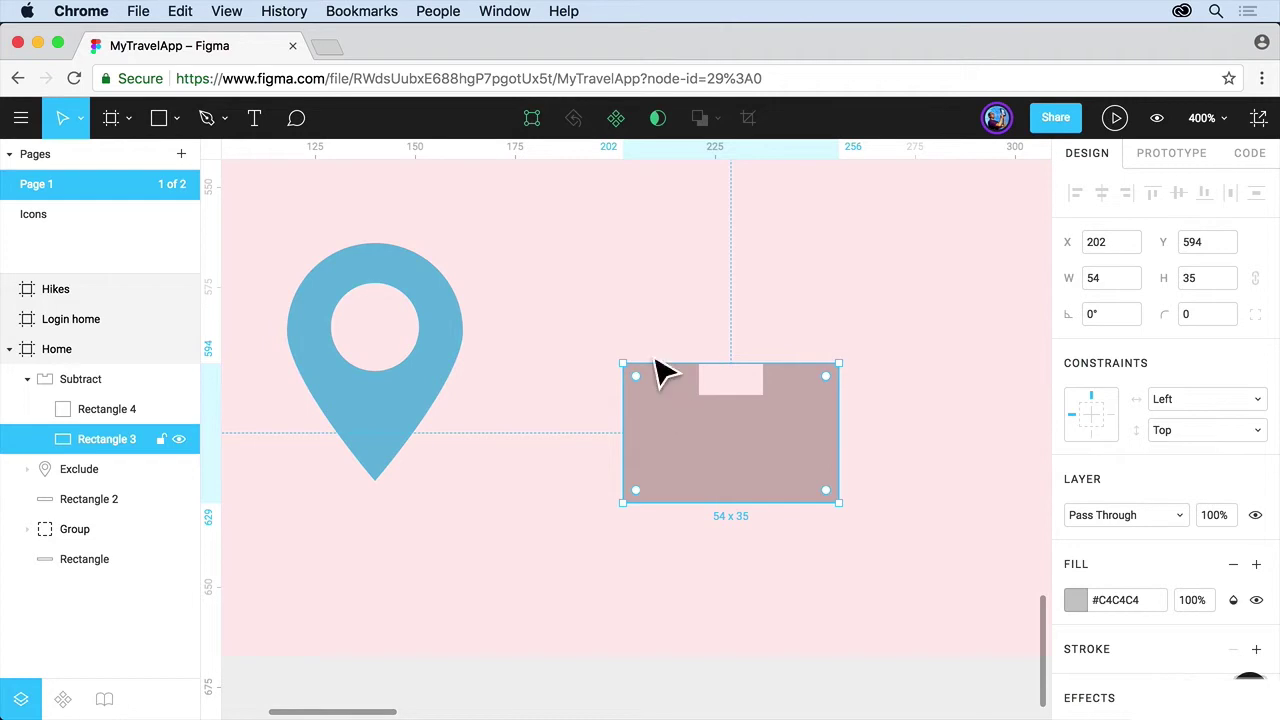
left_click(530, 120)
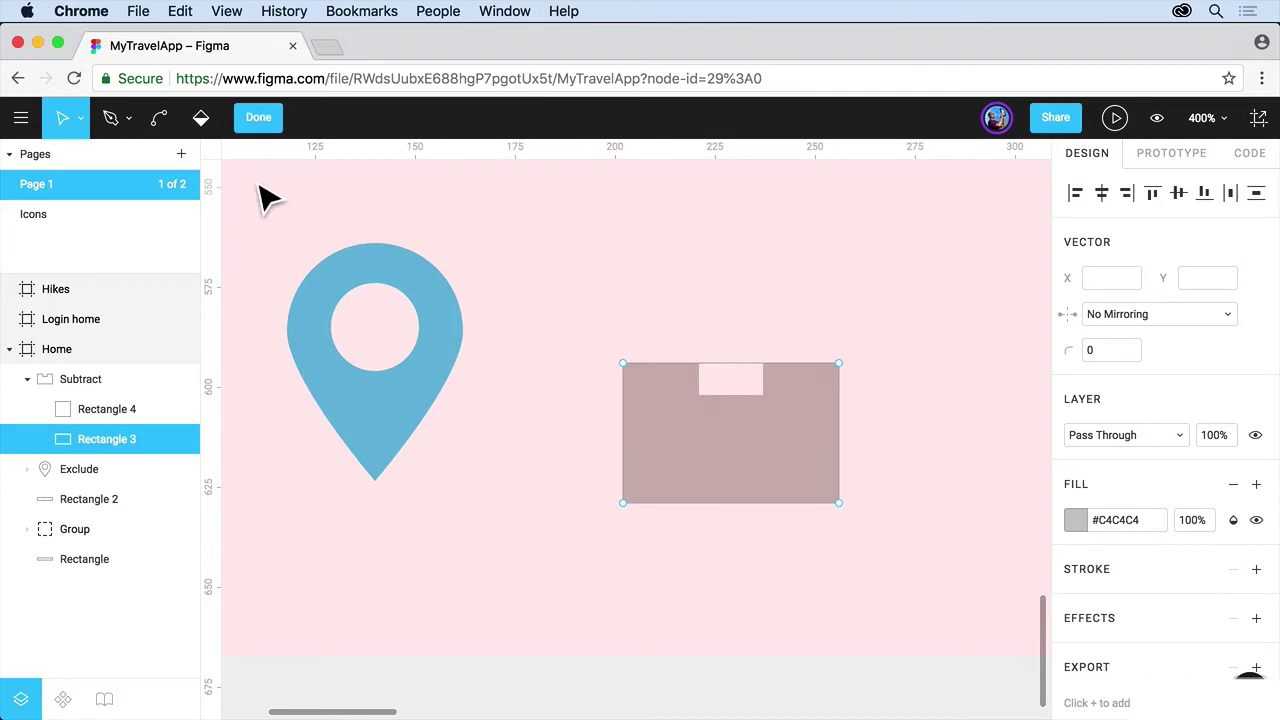
left_click(127, 122)
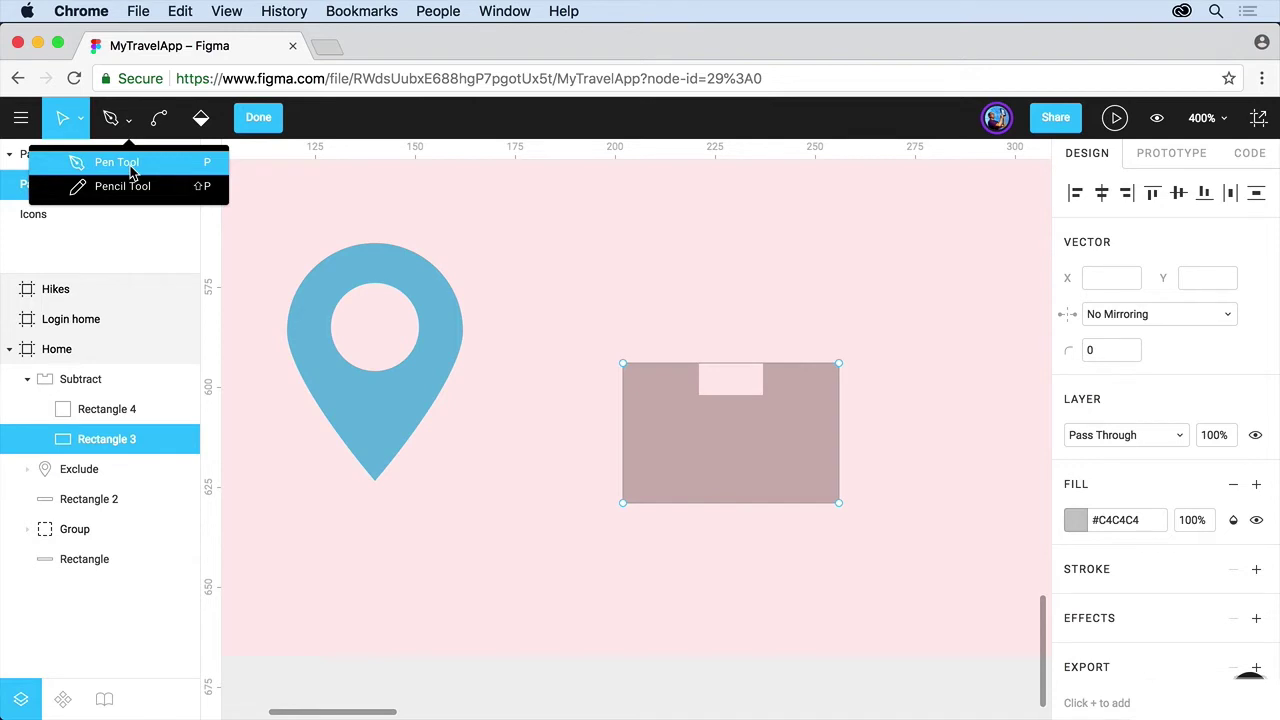
left_click(131, 168)
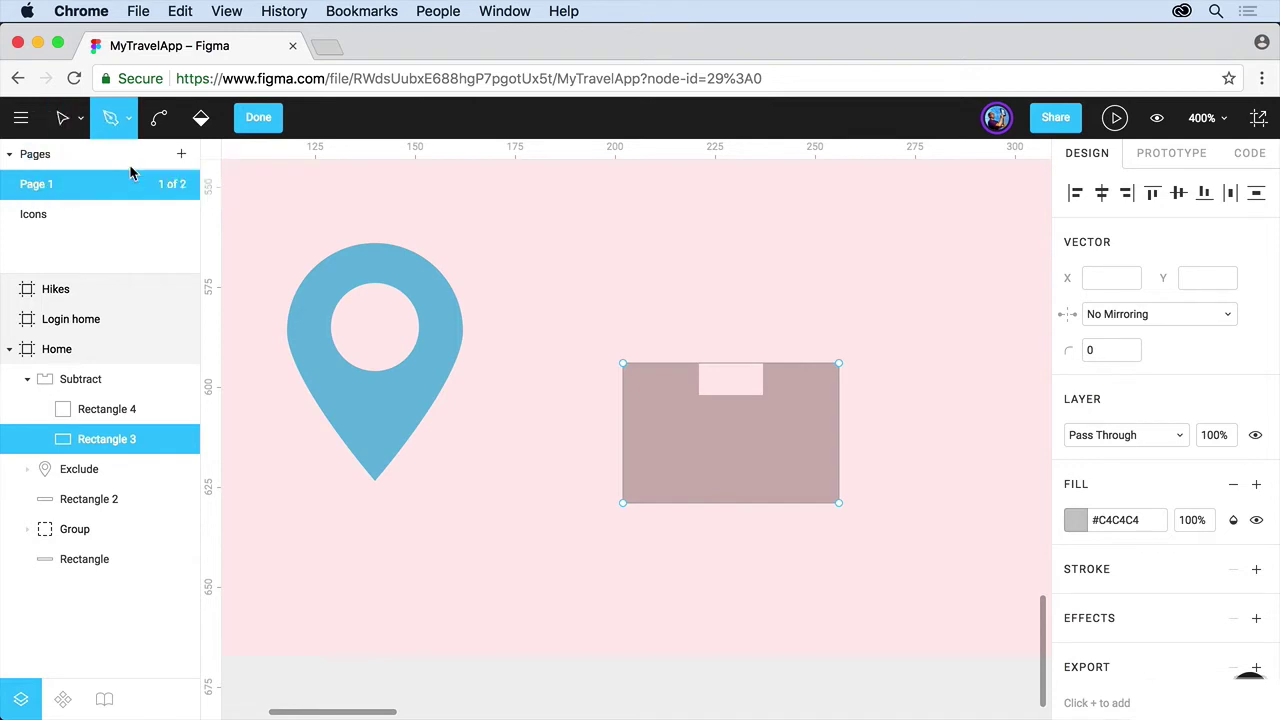
Draw the outer lid outline from the box's top-left corner over to its top-right corner.
left_click(623, 364)
left_click(658, 294)
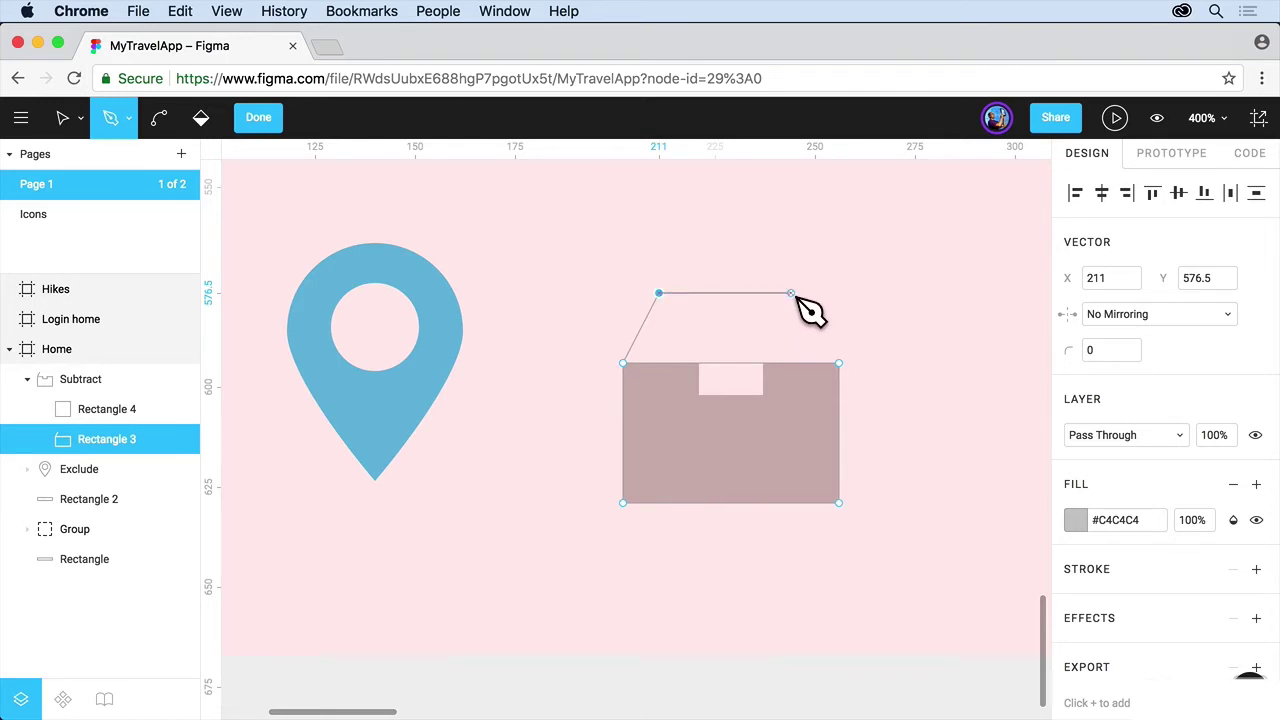
left_click(791, 294)
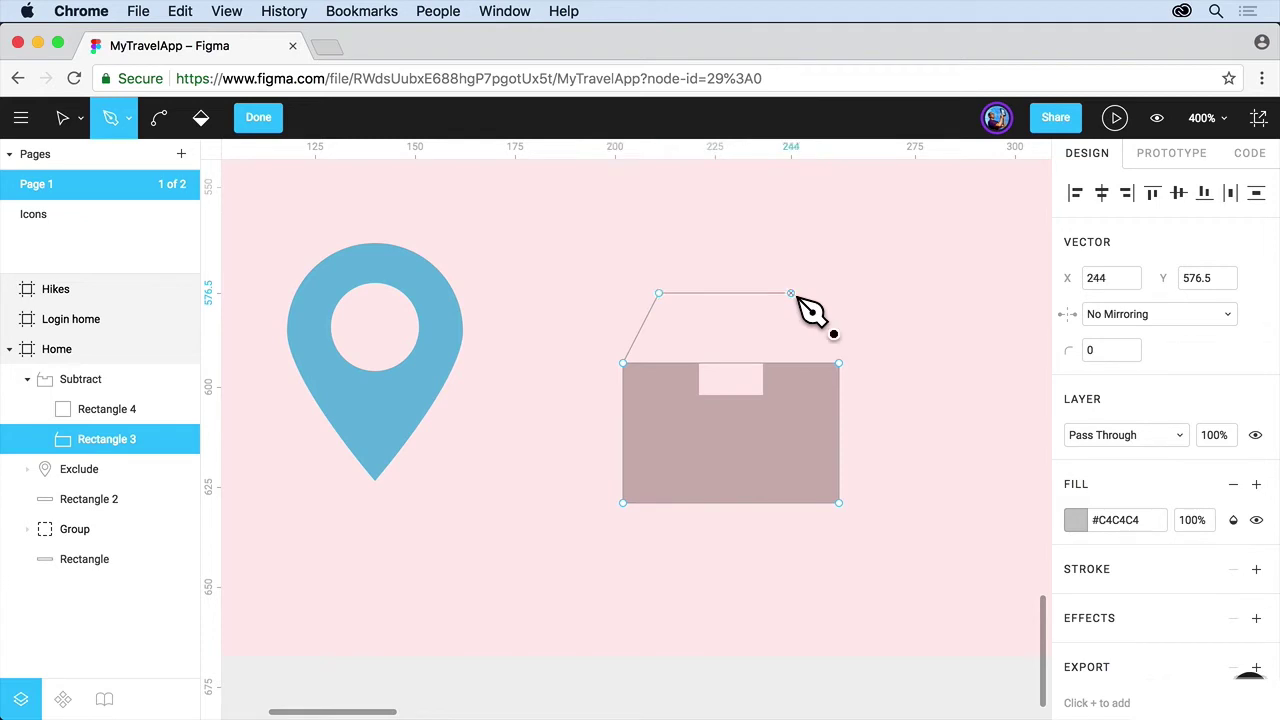
left_click(841, 365)
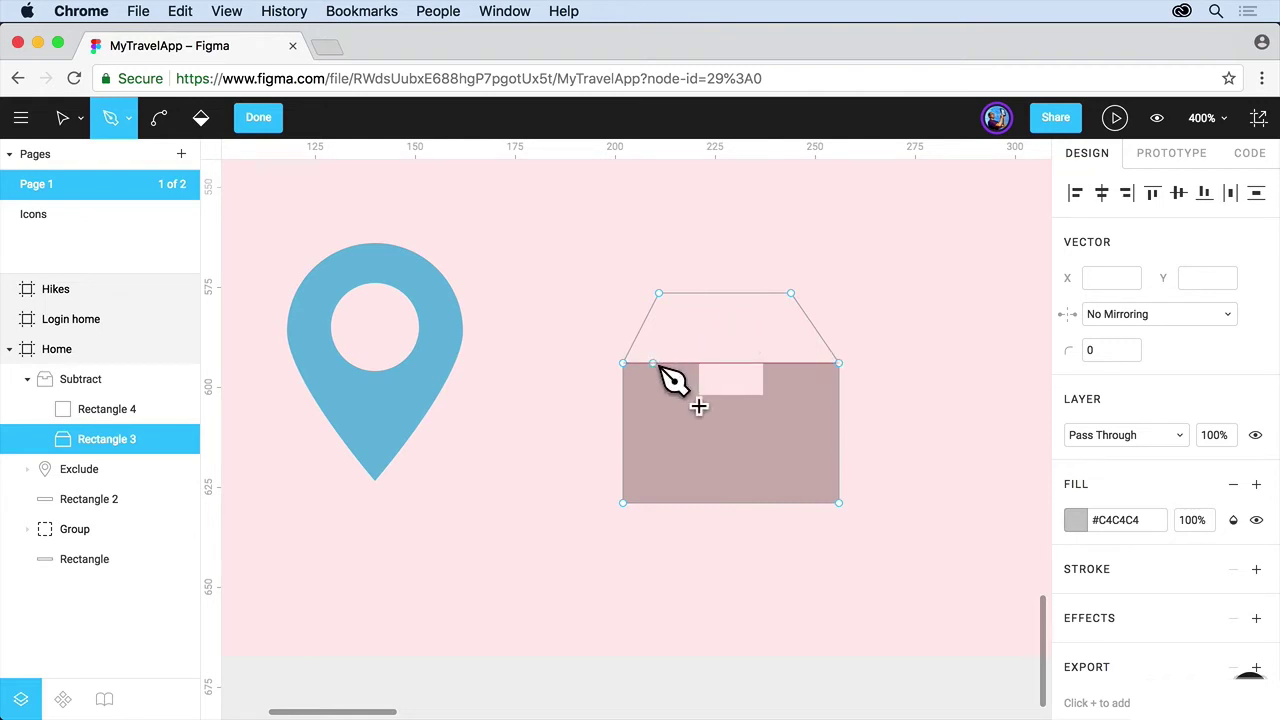
Draw the inner trapezoid line from the box's top edge back down to it, ending the path.
left_click_drag(653, 366, 679, 314)
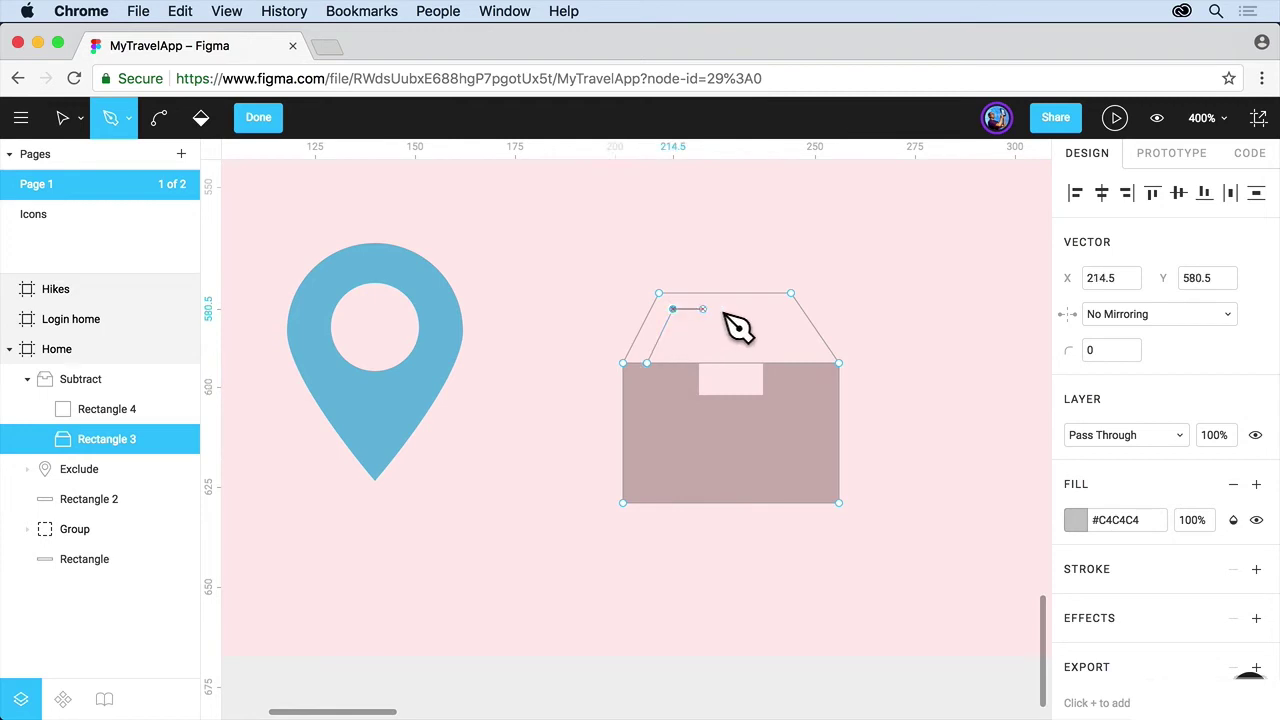
left_click(784, 311)
left_click(812, 363)
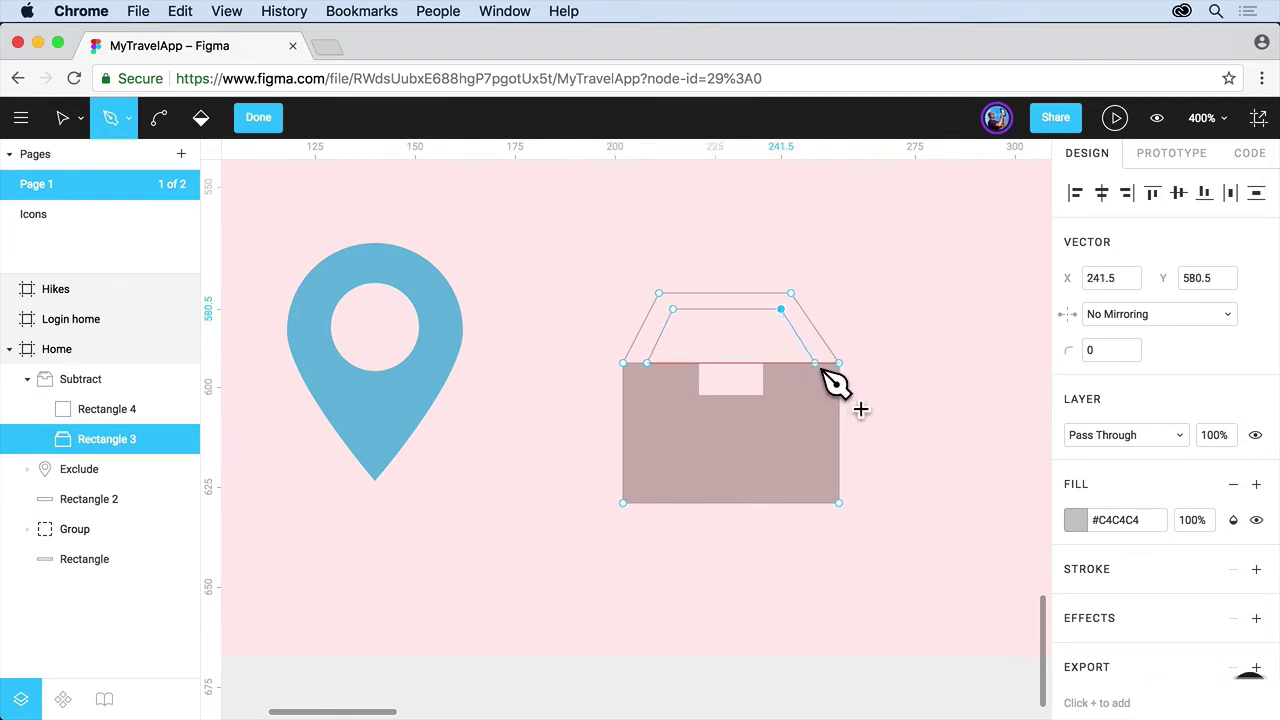
key("Escape")
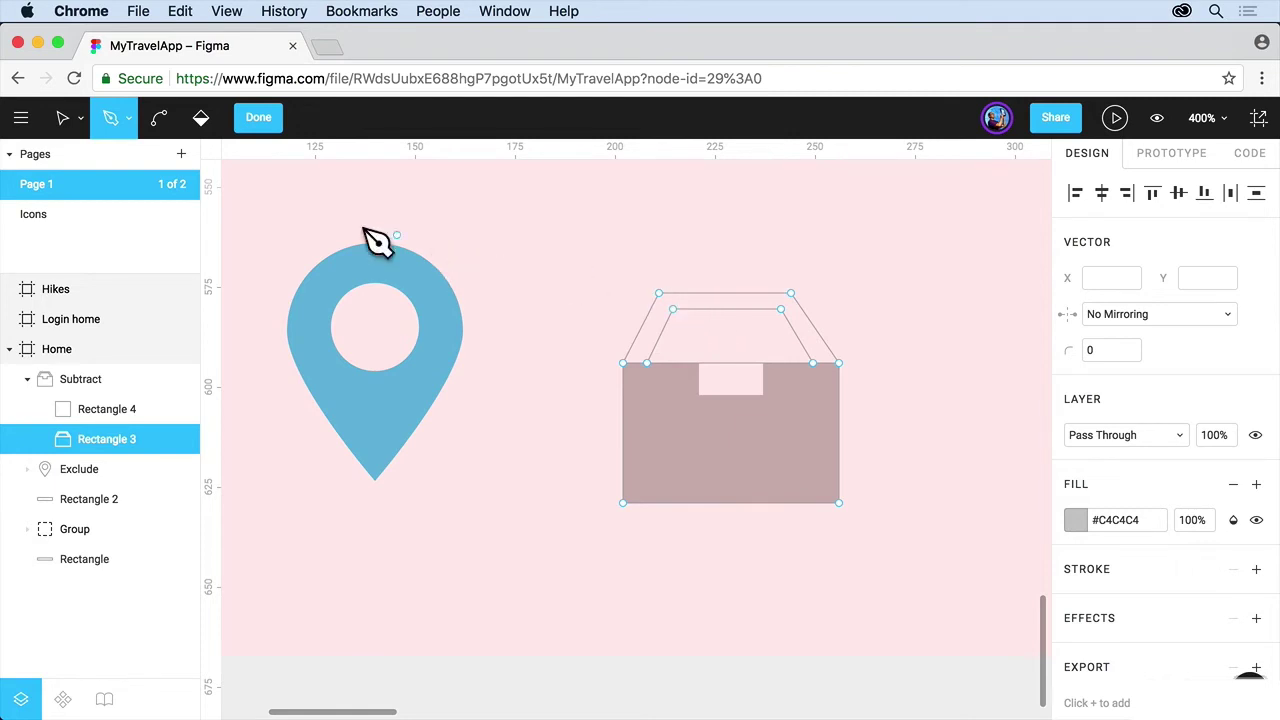
Fill only the lid's outer band, leaving the notch and inner trapezoid empty, and exit editing.
left_click(200, 121)
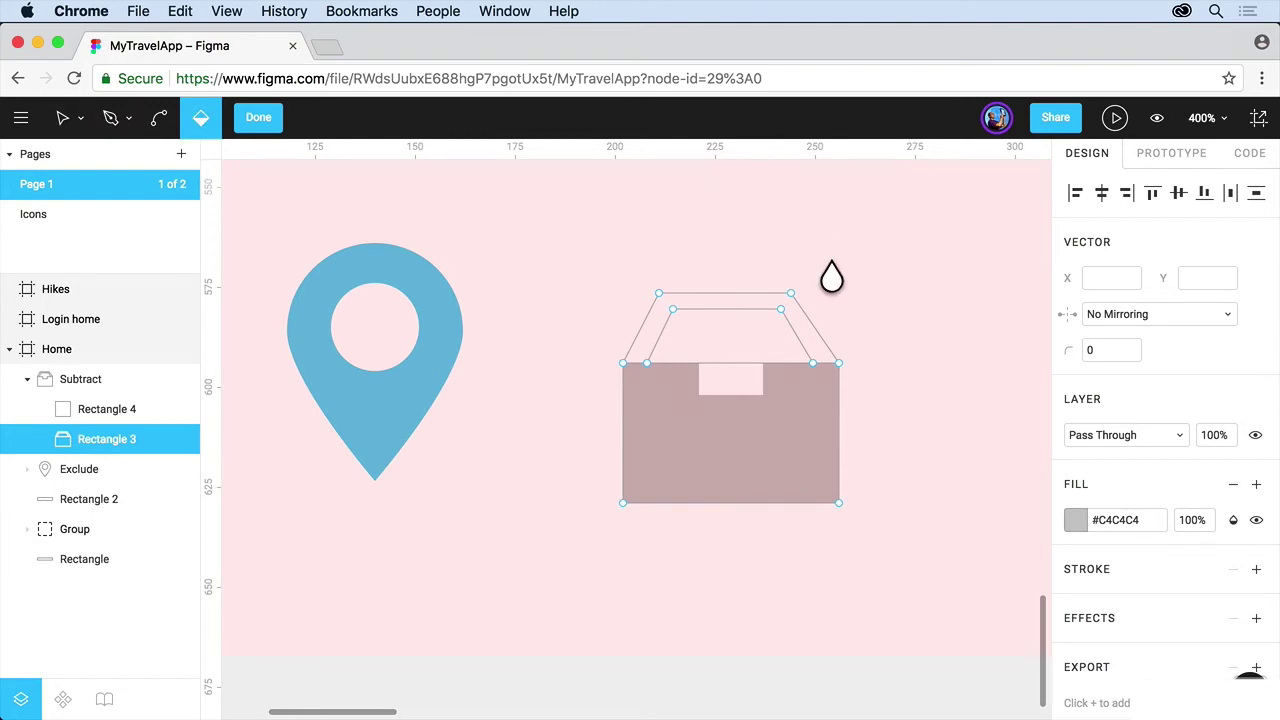
left_click(733, 393)
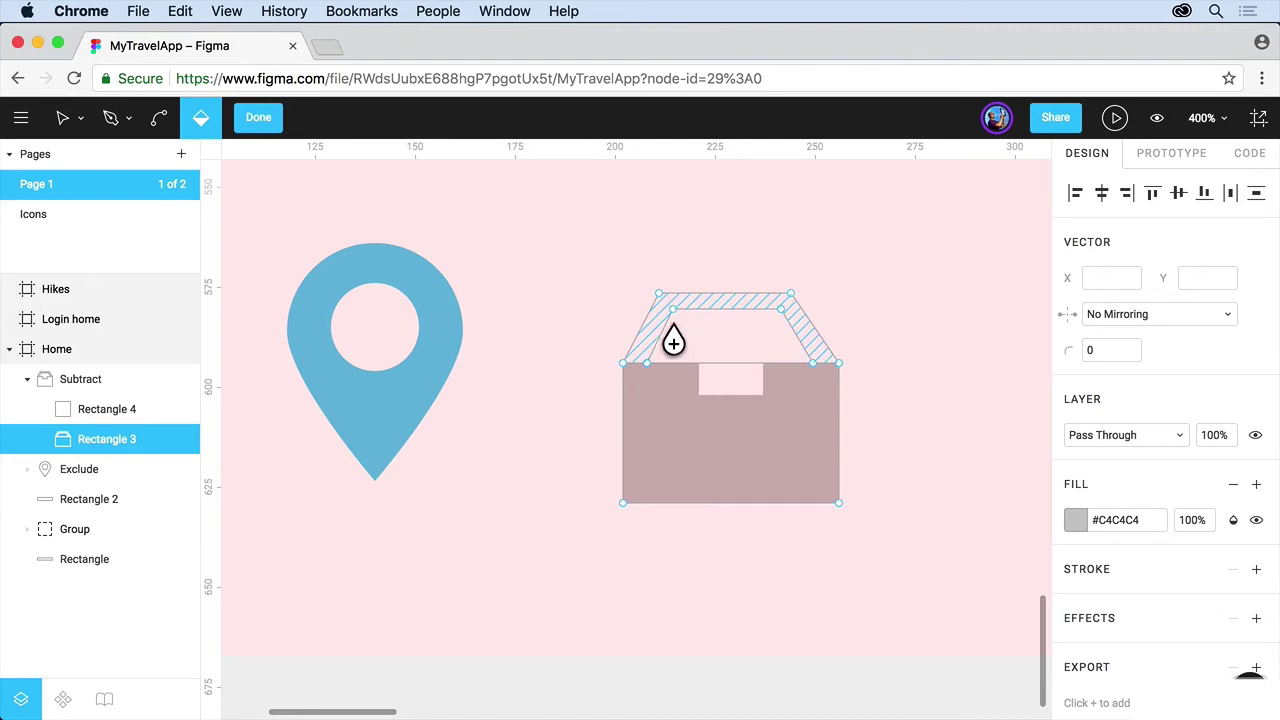
left_click(673, 343)
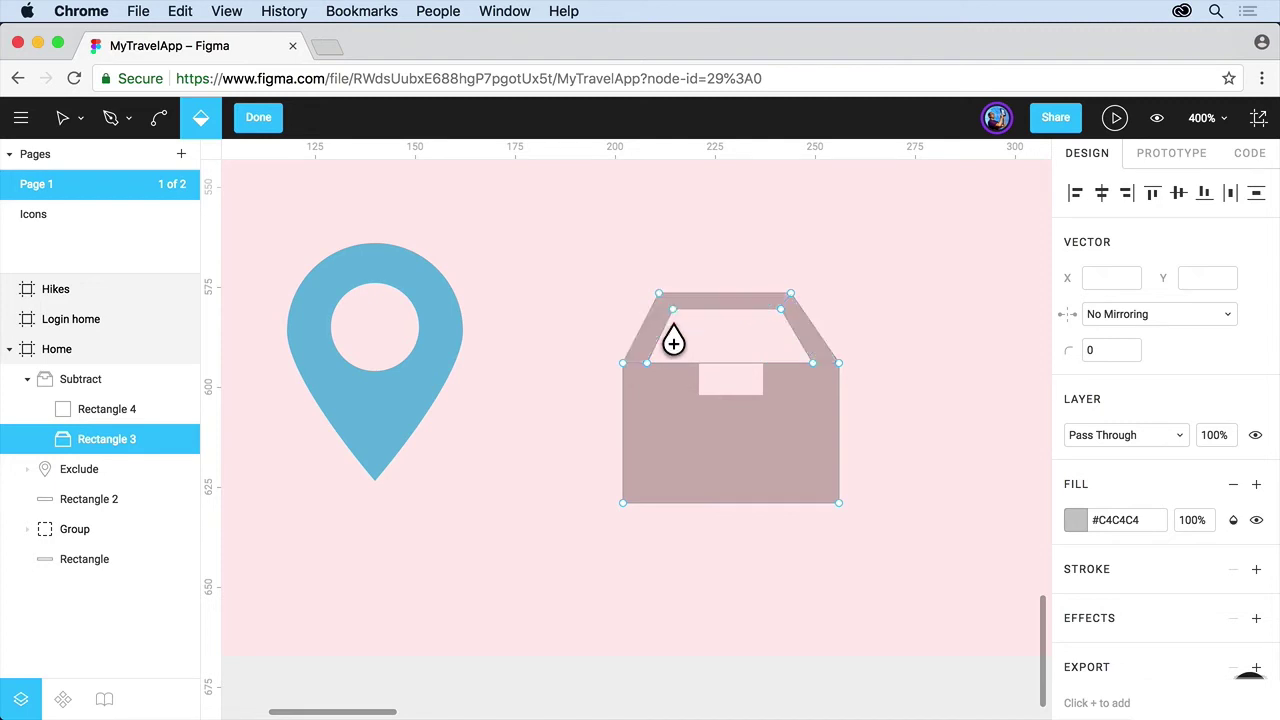
left_click(751, 357)
left_click(751, 357)
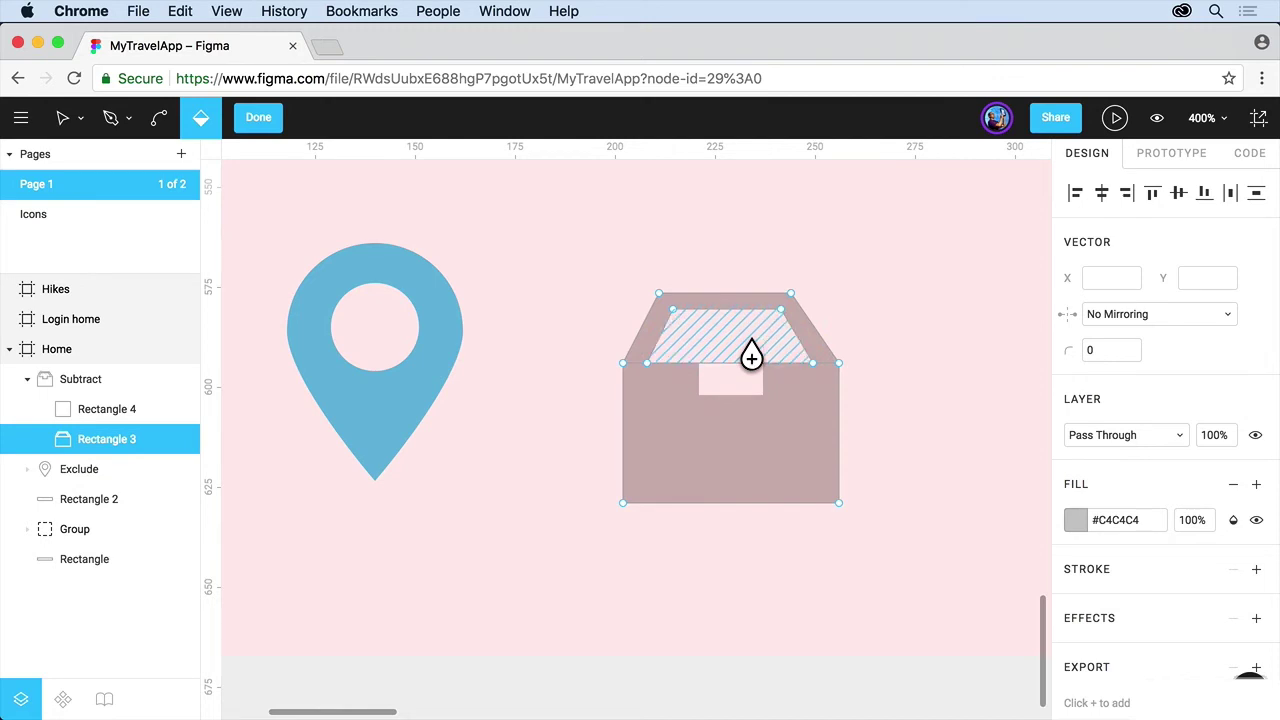
key("Escape")
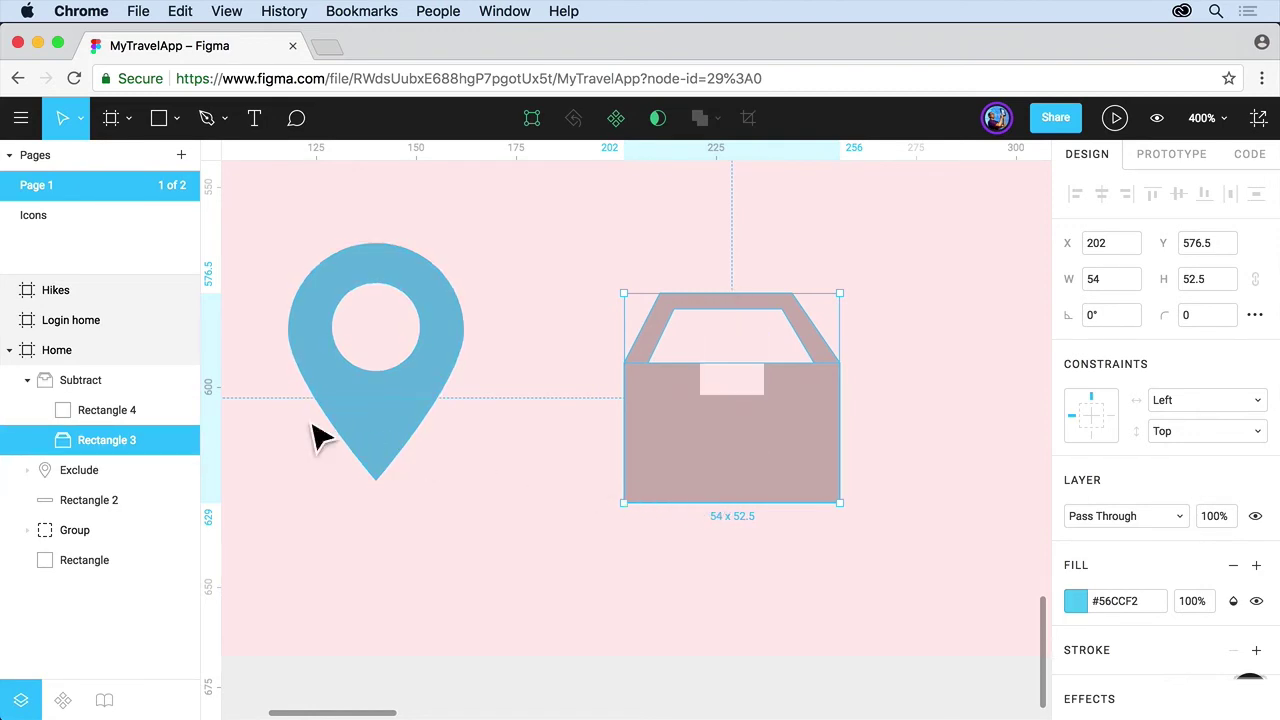
Give the Subtract shape the pin's blue fill, #56CCF2, sampled with the eyedropper.
left_click(137, 388)
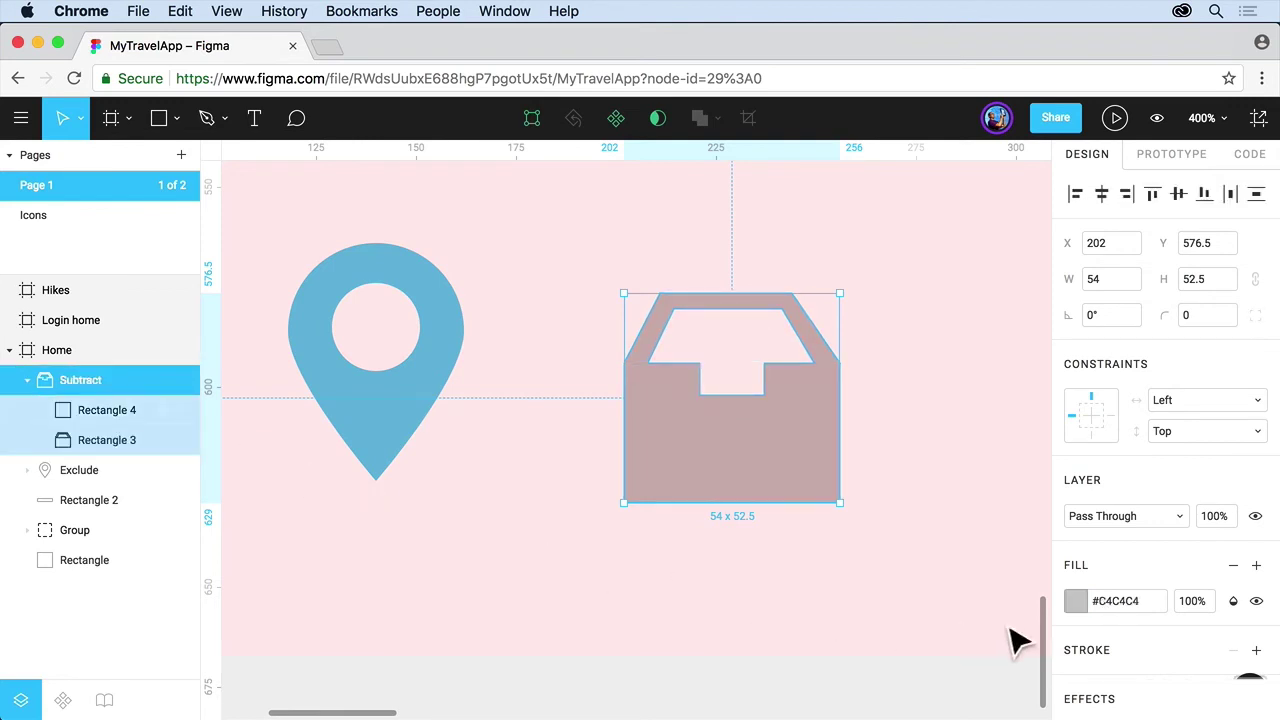
left_click(1076, 601)
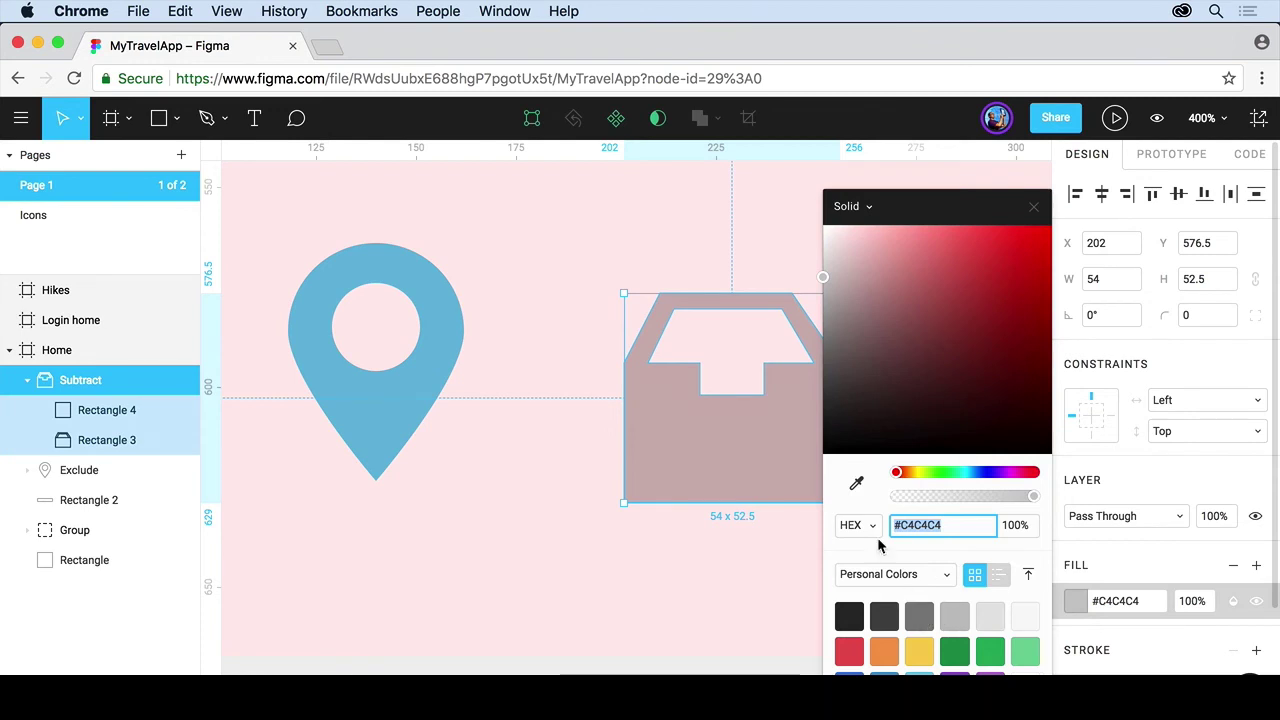
left_click(856, 485)
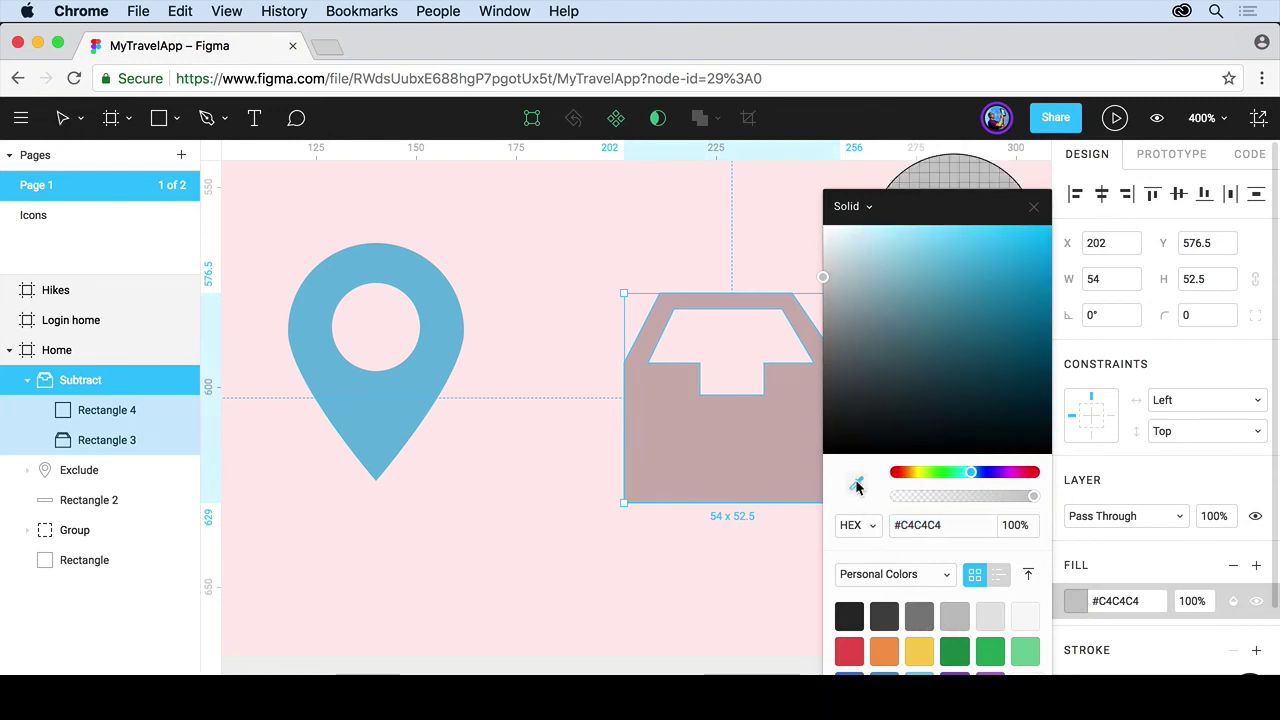
left_click(413, 428)
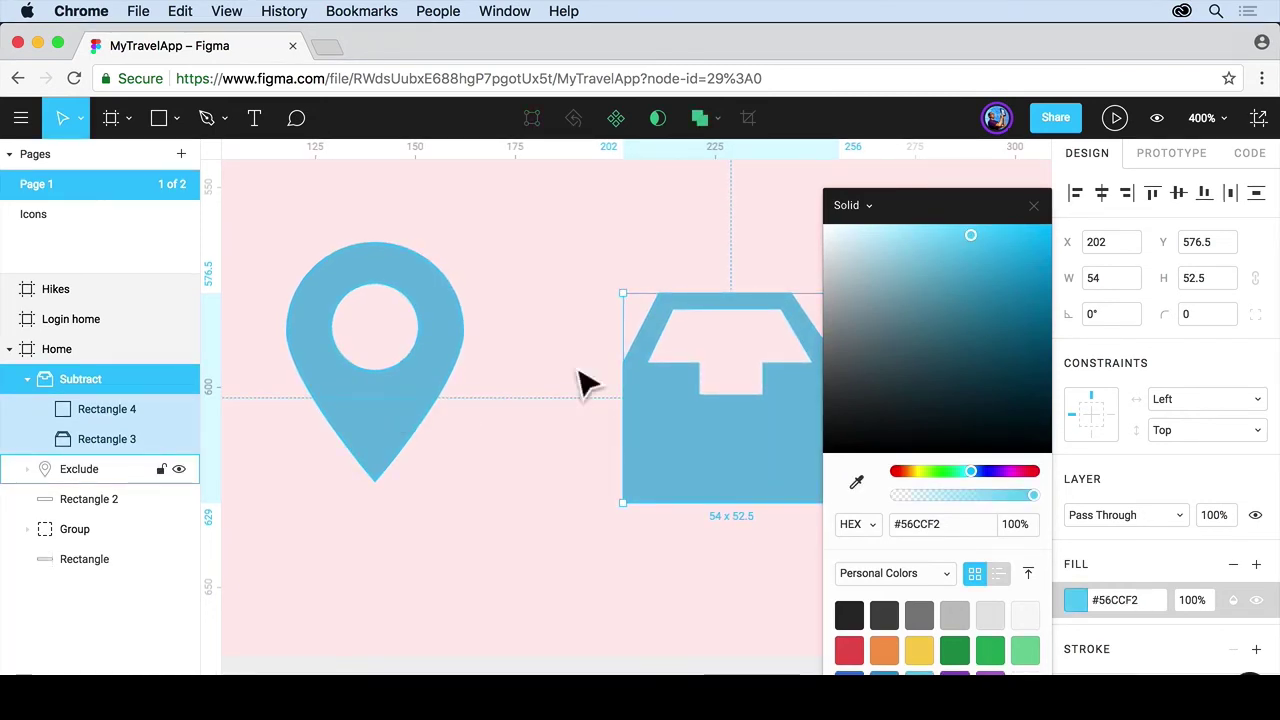
left_click(1035, 207)
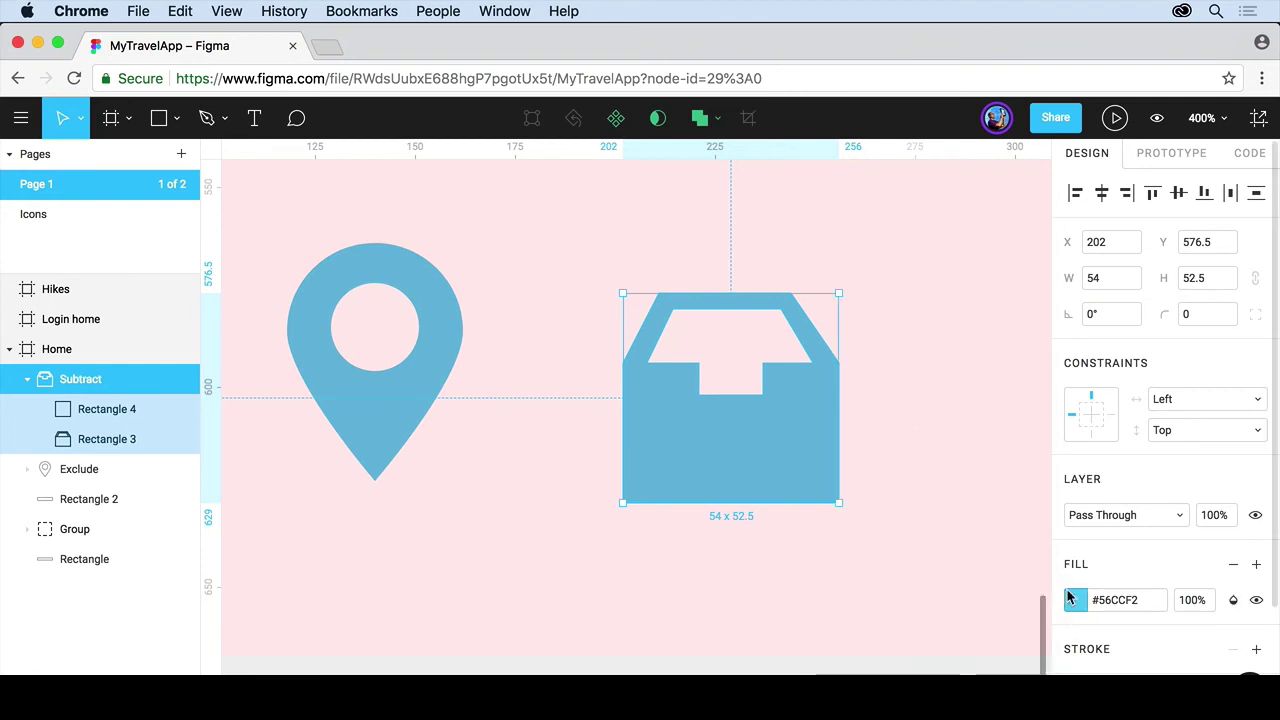
scroll(1120, 547, "down", 3)
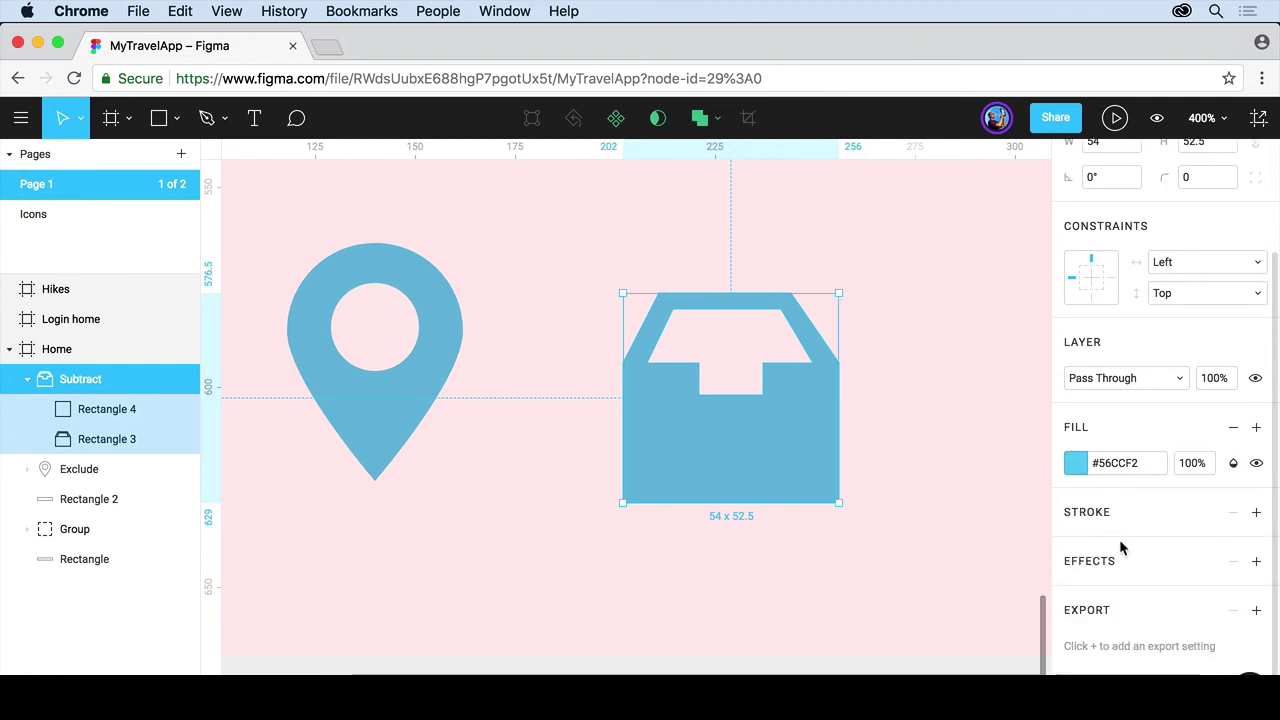
left_click(1257, 513)
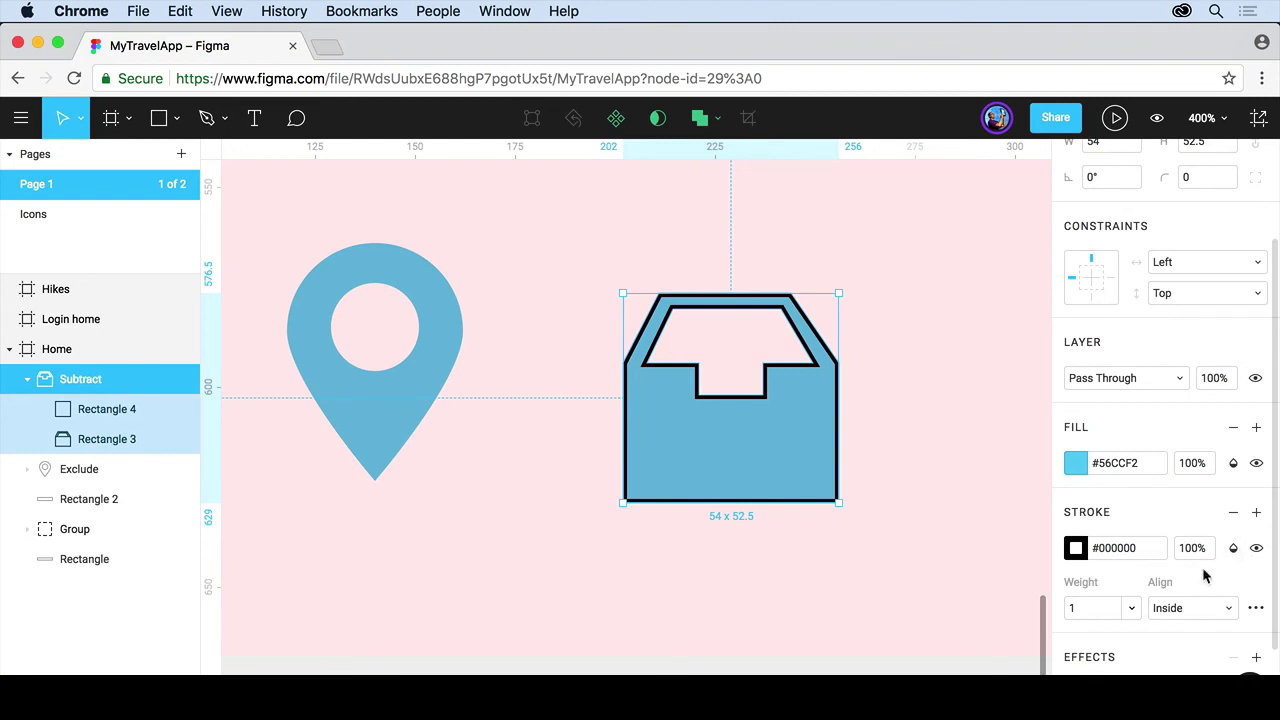
left_click(1255, 609)
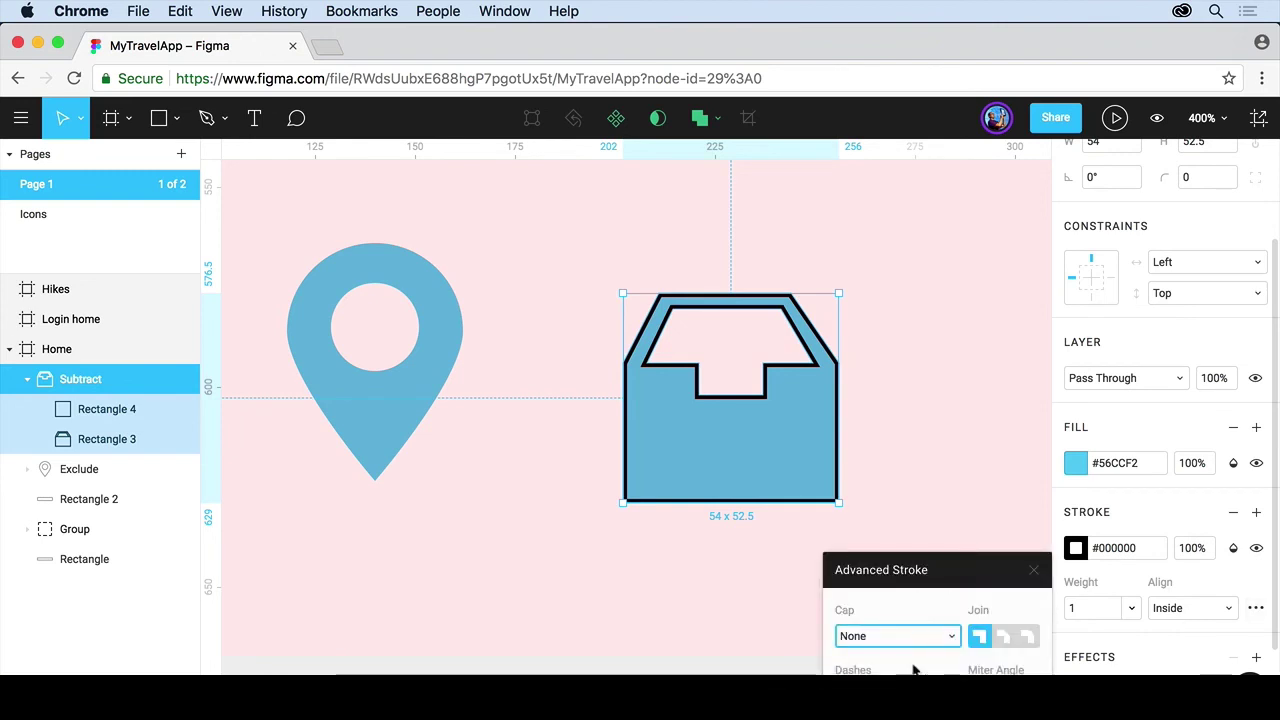
left_click(1034, 570)
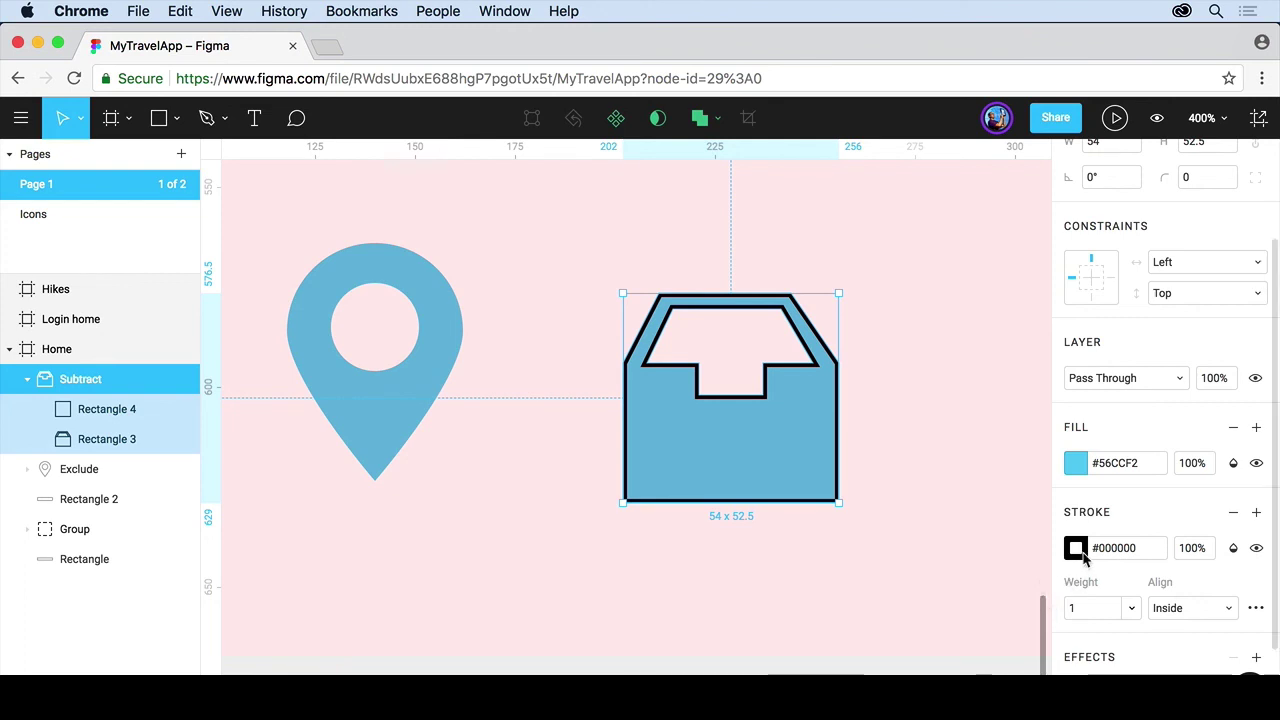
left_click(1233, 512)
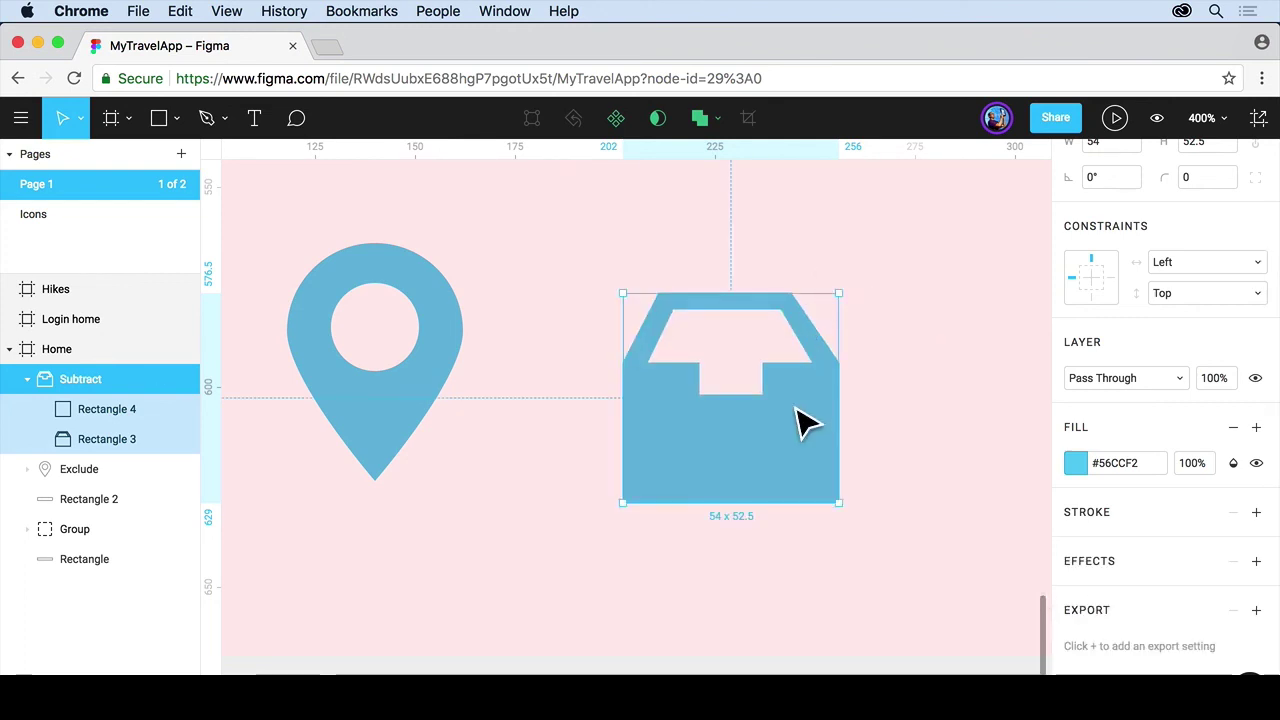
Drag the box icon up until it sits level with the pin's centre.
mouse_move(786, 405)
left_mouse_down()
mouse_move(480, 400)
mouse_move(426, 354)
mouse_move(497, 367)
mouse_move(466, 386)
mouse_move(477, 414)
mouse_move(797, 389)
left_mouse_up()
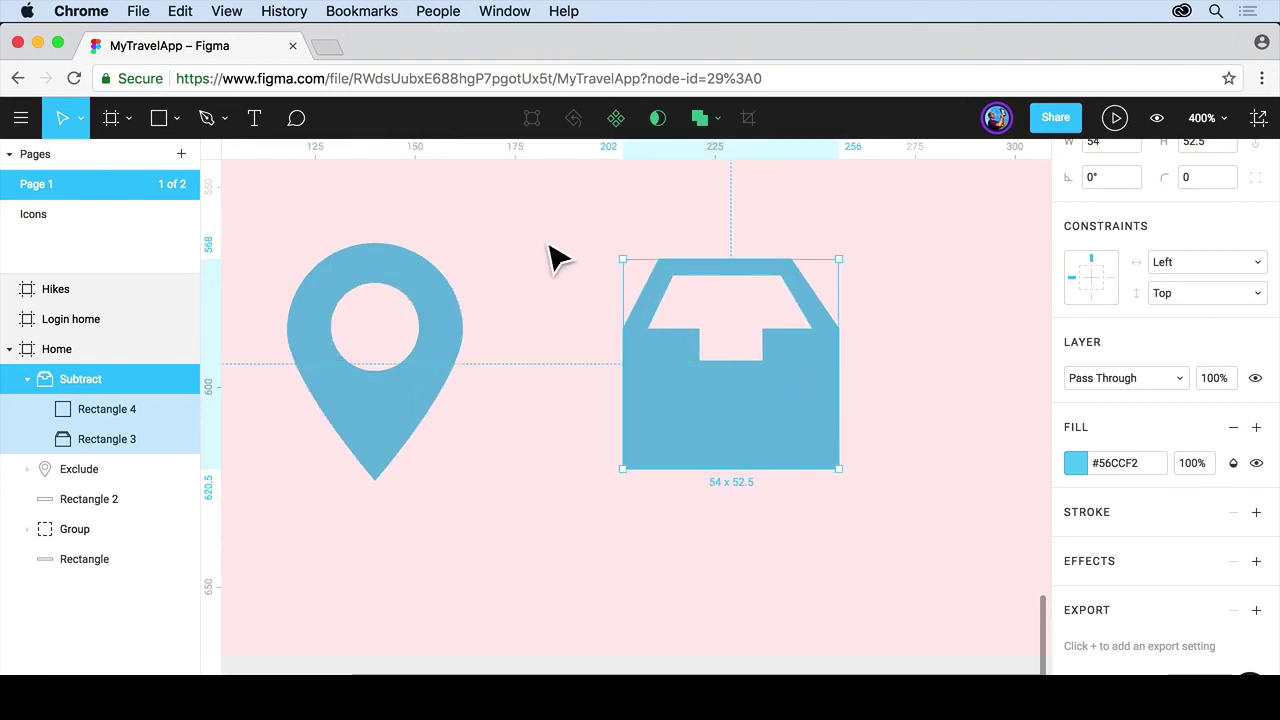